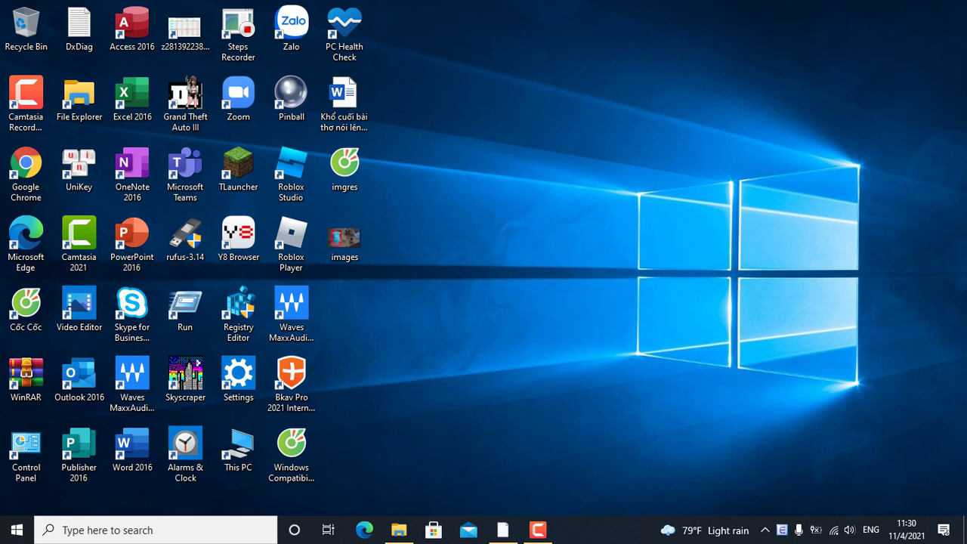
- Switch to Chrome and examine the channel's uploaded videos in YouTube Studio down to the end of the first page
left_click(502, 469)
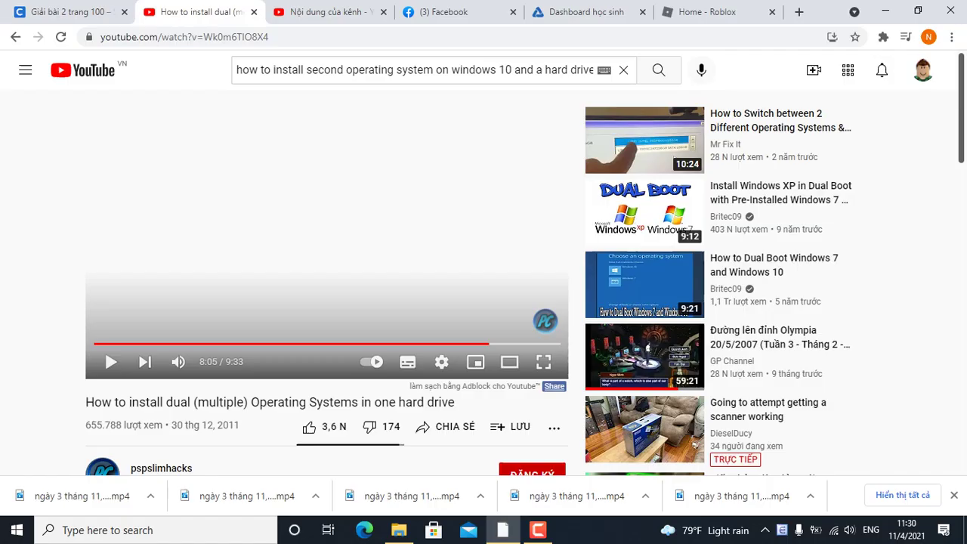
key("ctrl+Tab")
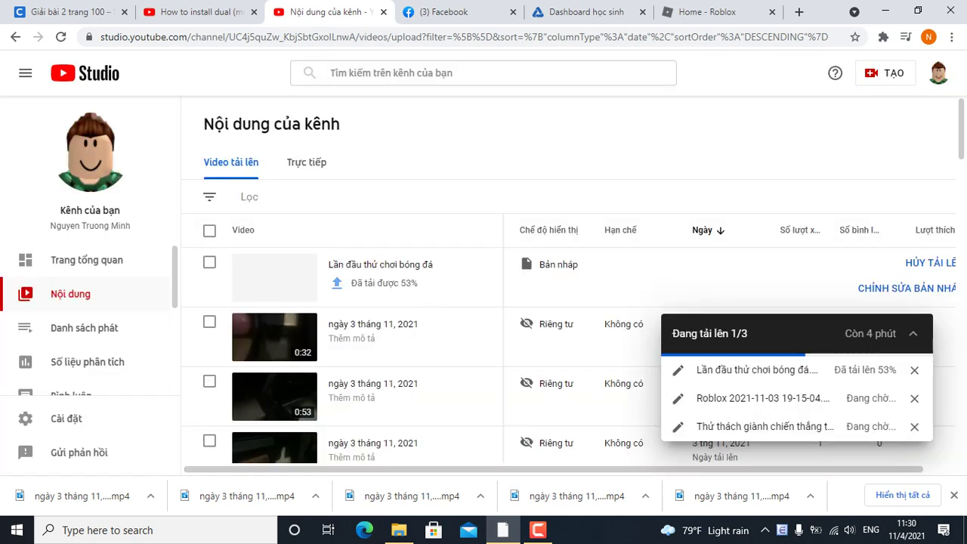
scroll(483, 325, "down", 4)
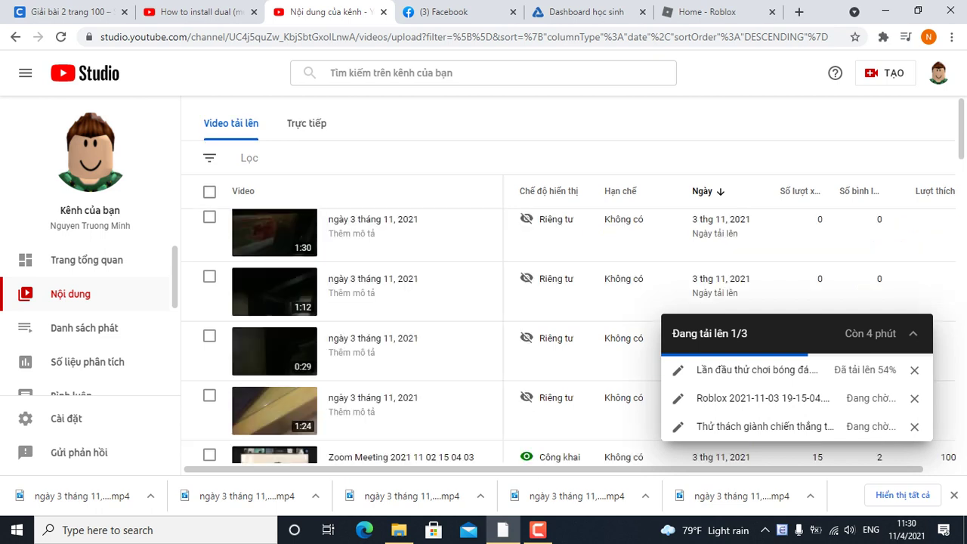
scroll(370, 227, "down", 3)
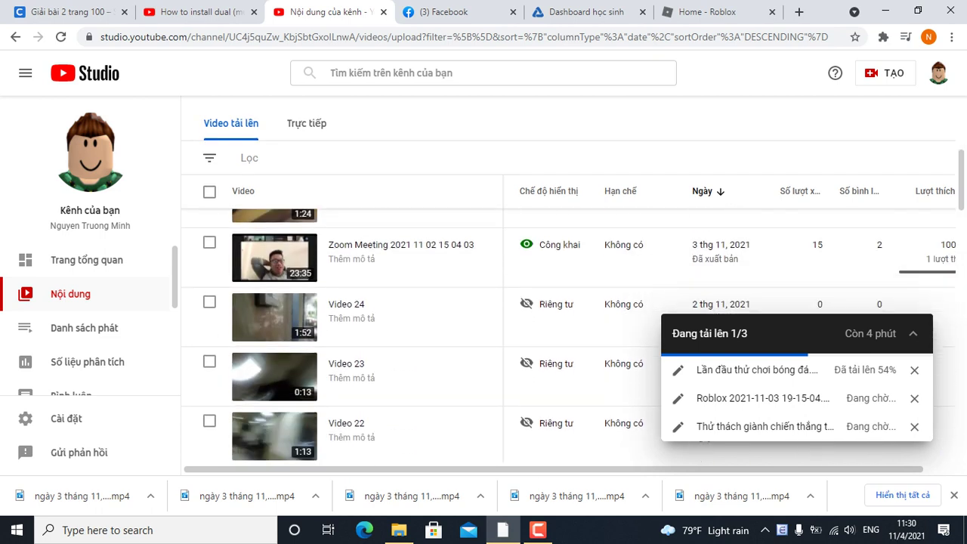
scroll(340, 336, "down", 5)
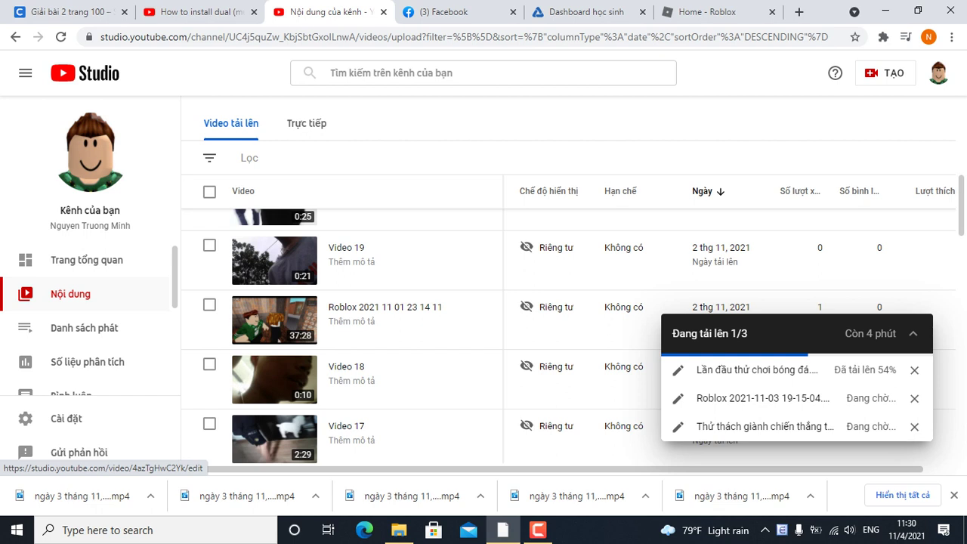
scroll(340, 336, "down", 5)
scroll(340, 336, "up", 5)
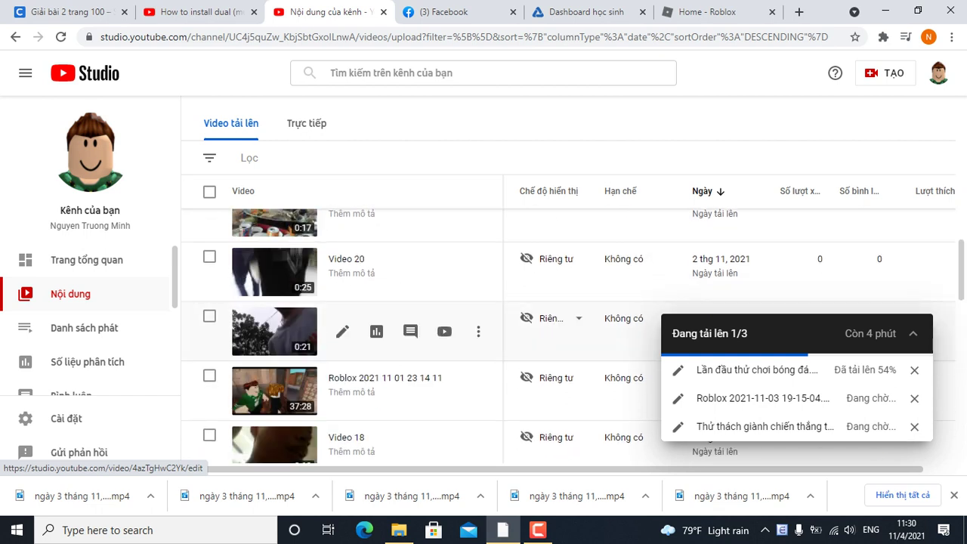
scroll(340, 369, "down", 4)
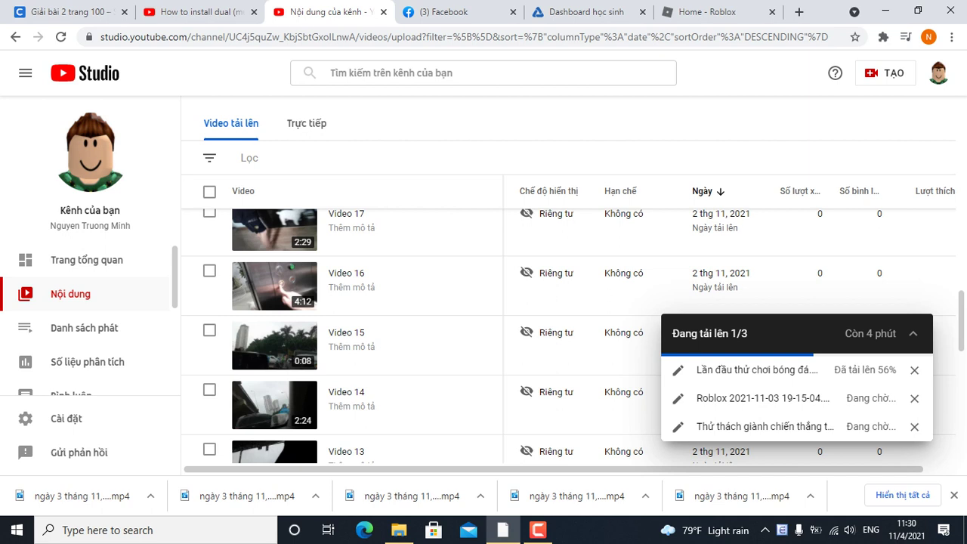
scroll(340, 302, "down", 4)
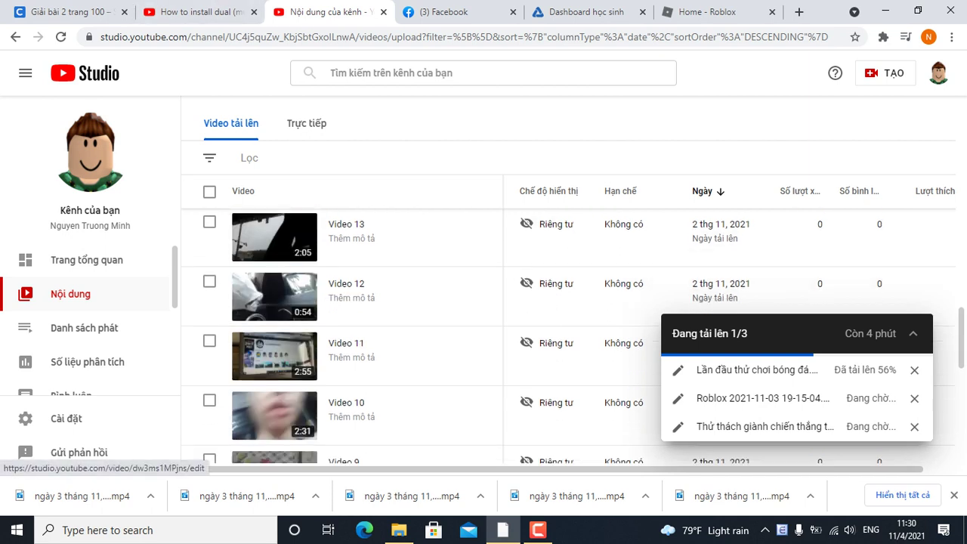
scroll(340, 303, "down", 1)
scroll(339, 302, "down", 1)
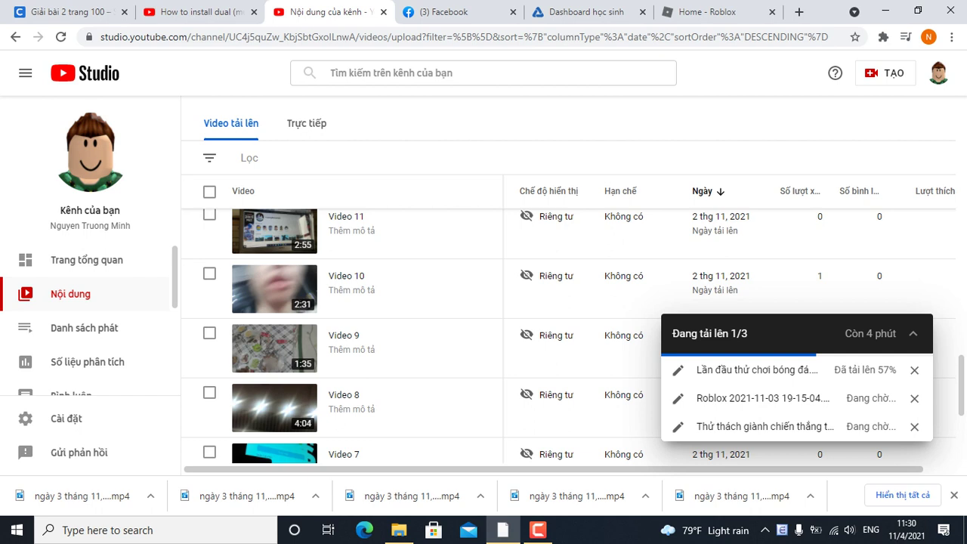
scroll(340, 332, "up", 10)
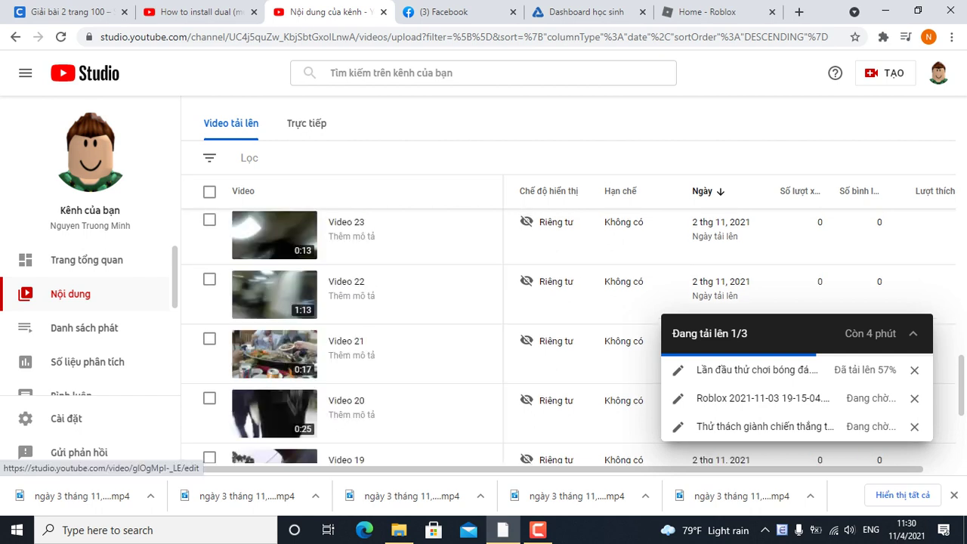
scroll(340, 333, "down", 6)
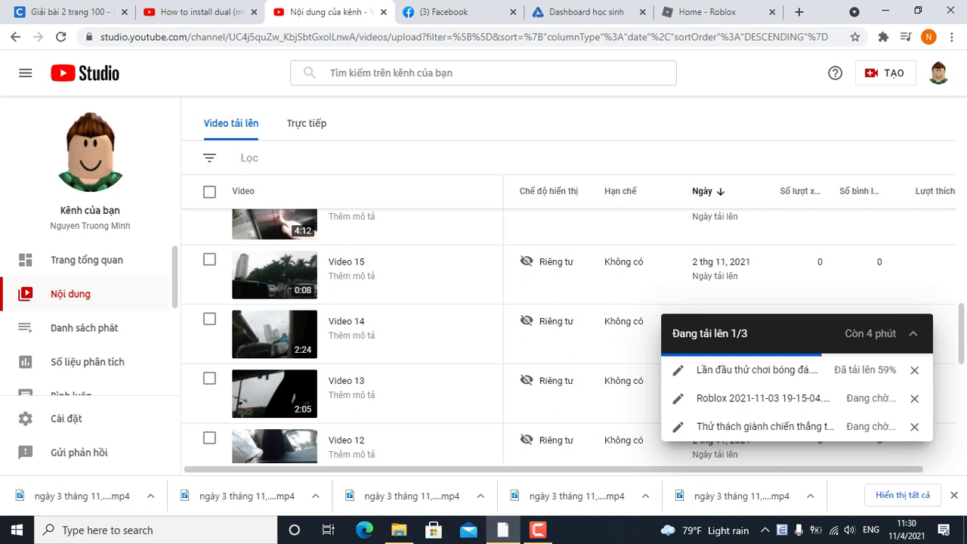
scroll(444, 227, "down", 5)
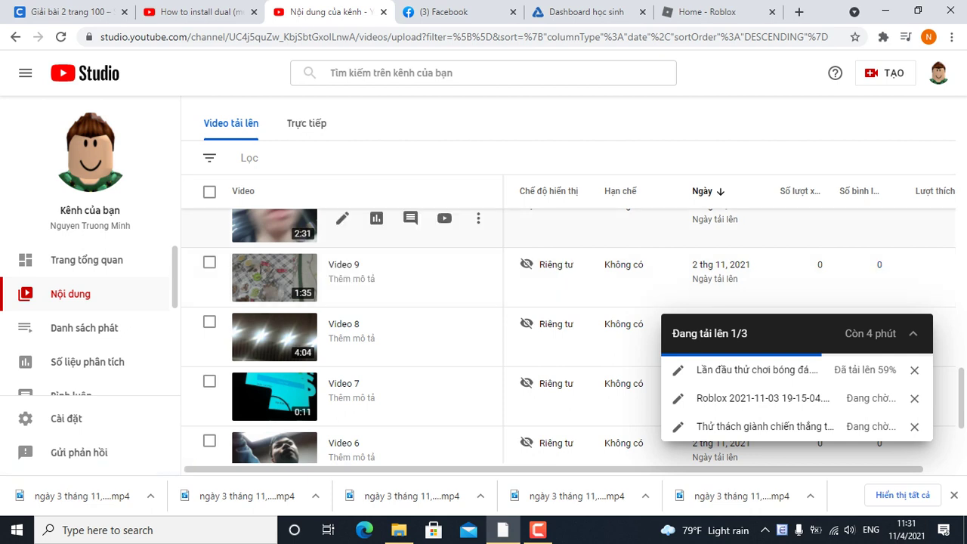
scroll(342, 287, "down", 1)
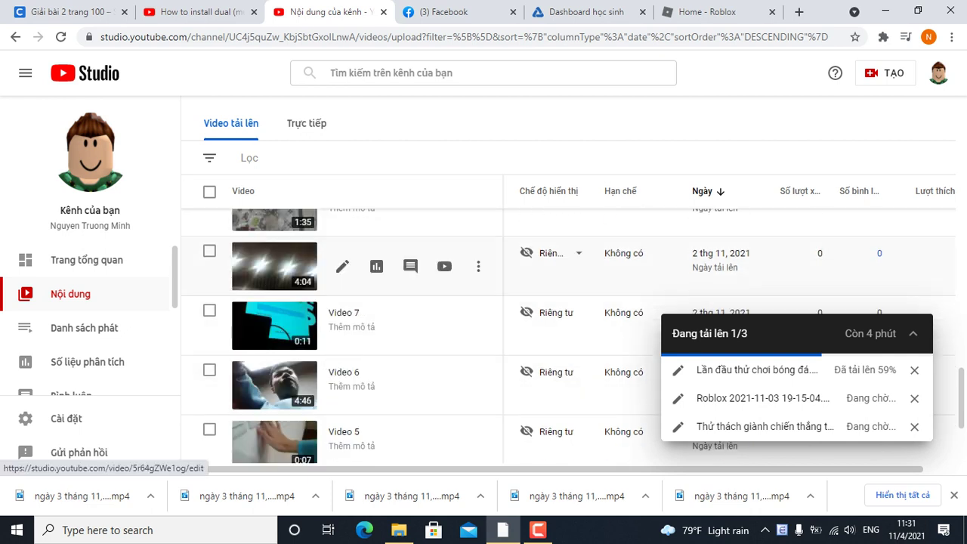
scroll(410, 265, "down", 2)
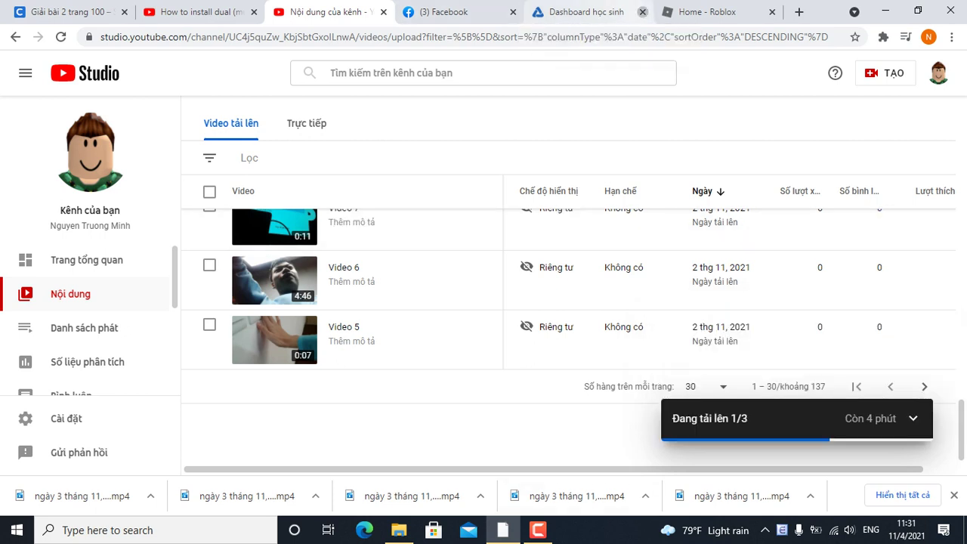
- Close the Dashboard học sinh and Giải bài 2 trang 100 pages and show 50 rows per page in the video list
left_click(642, 12)
left_click(125, 12)
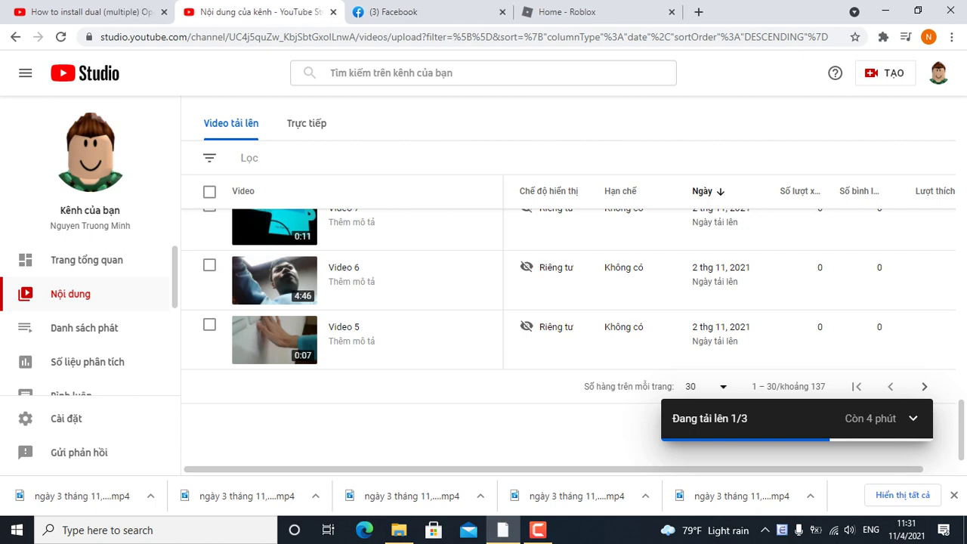
left_click(706, 385)
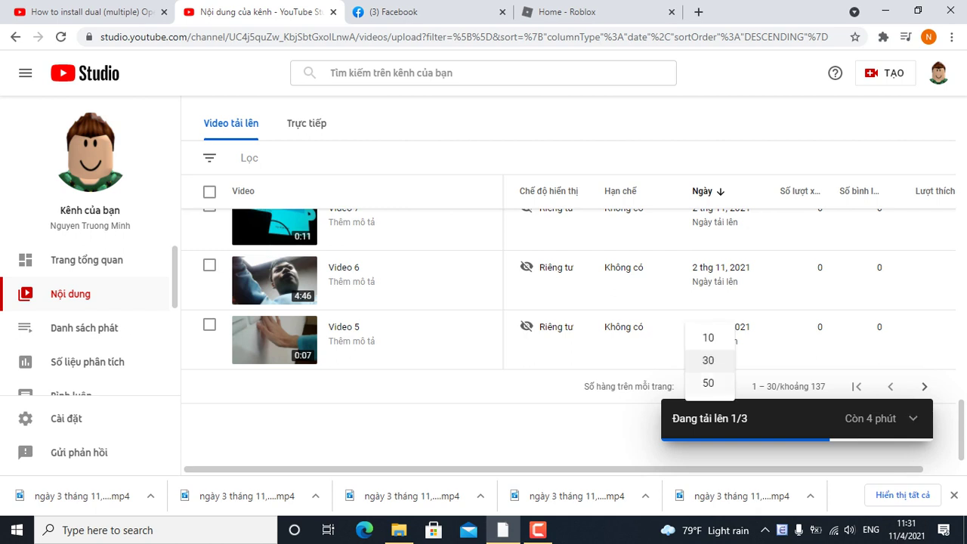
left_click(708, 383)
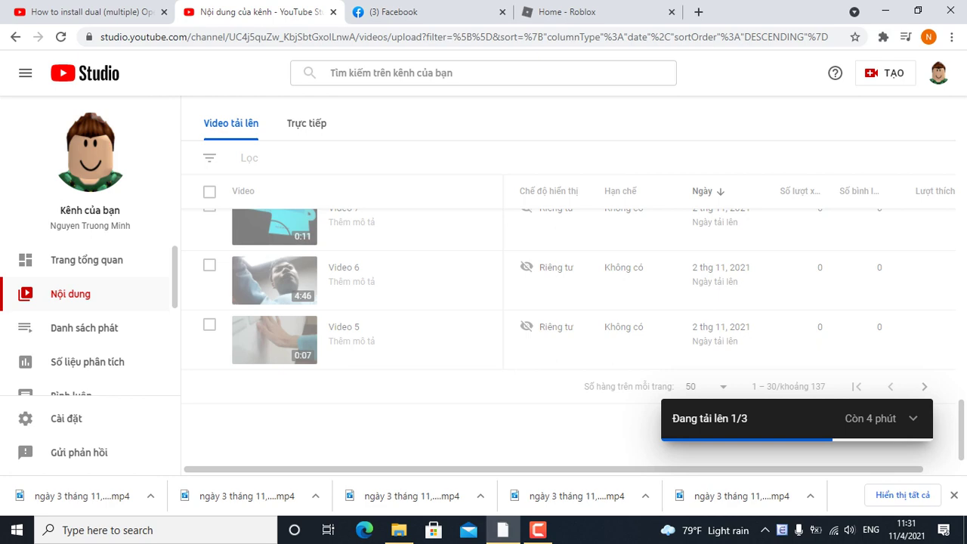
- Switch to File Explorer to check the video files in the Captures folder, and return to the channel's video list
left_click(399, 530)
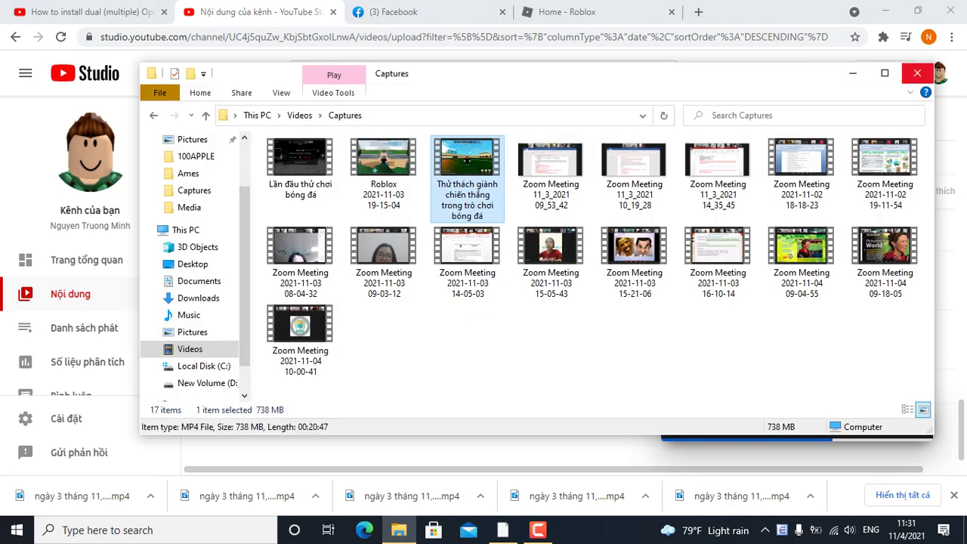
left_click(399, 529)
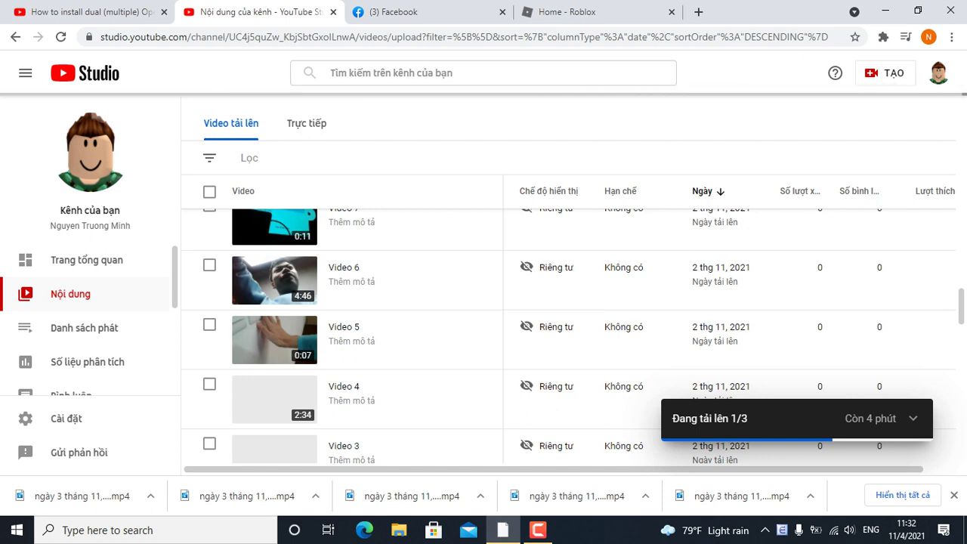
- For the 39:05 Halloween video dated 31 October 2021, upload the Wallpaper image from Pictures as its custom thumbnail and save the change
scroll(567, 332, "down", 5)
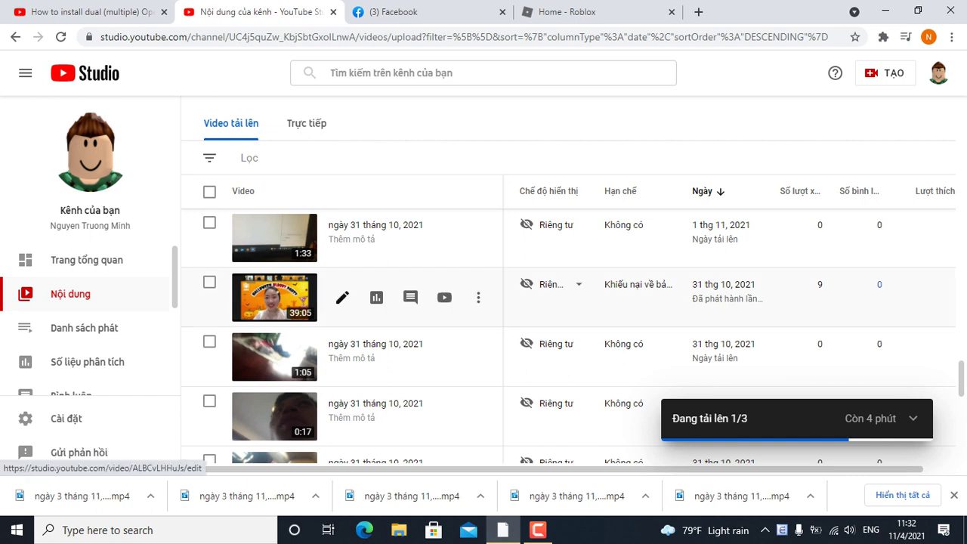
left_click(342, 297)
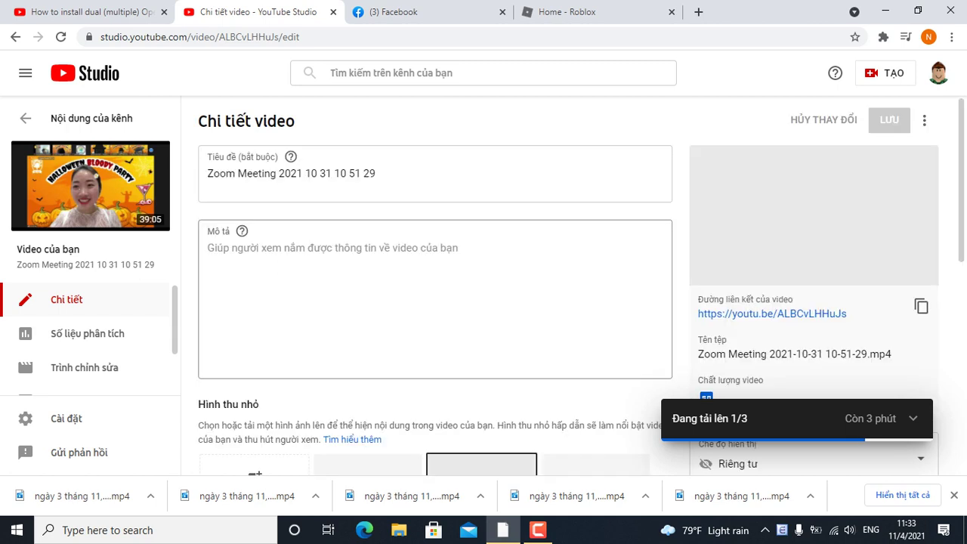
scroll(435, 302, "down", 2)
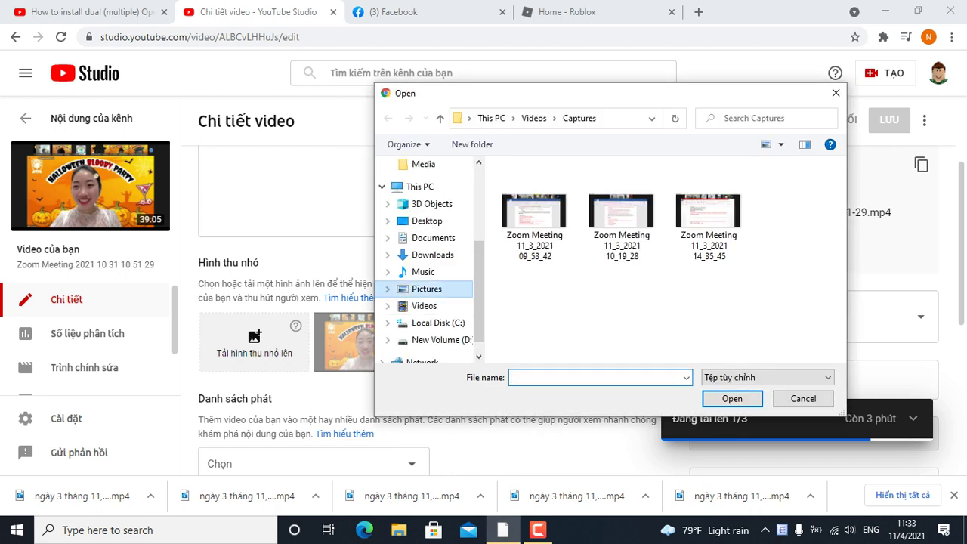
left_click(426, 289)
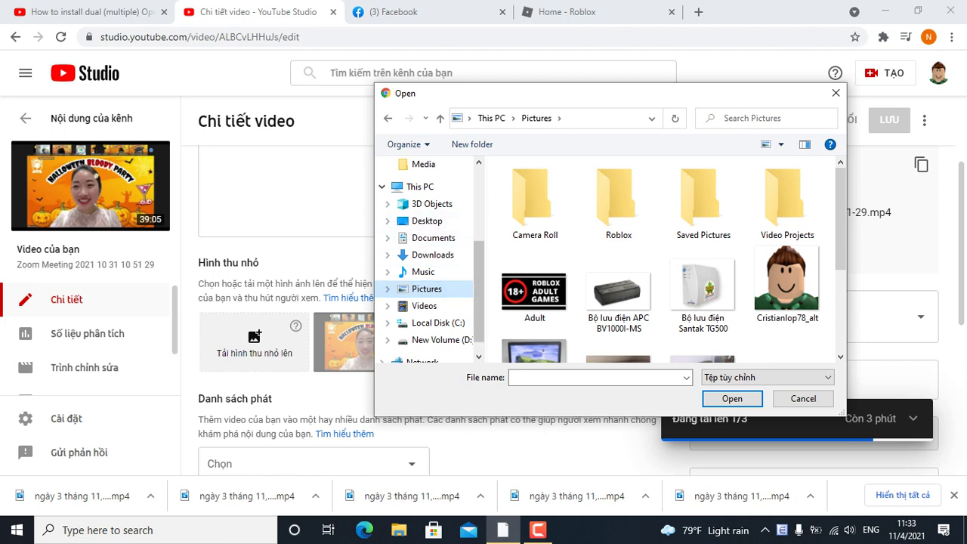
scroll(665, 257, "down", 3)
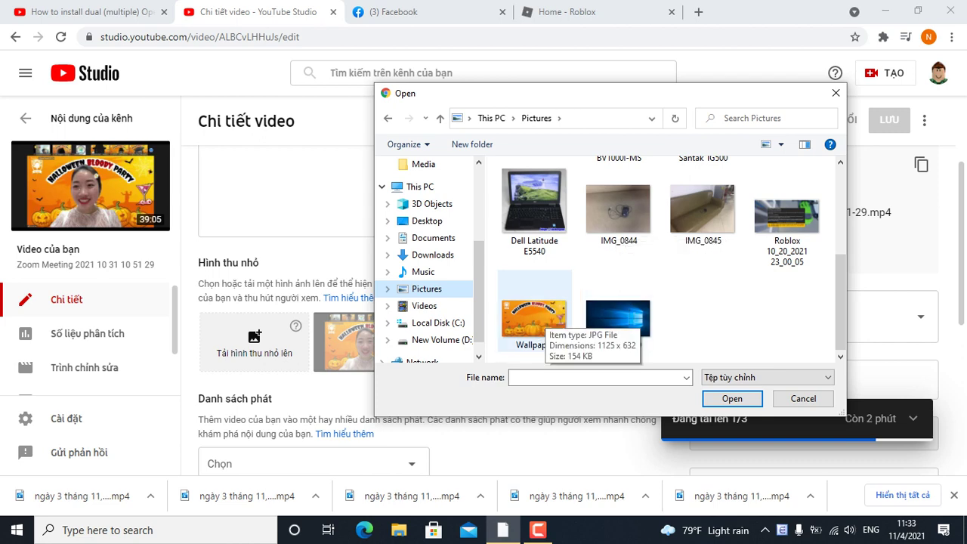
double_click(538, 318)
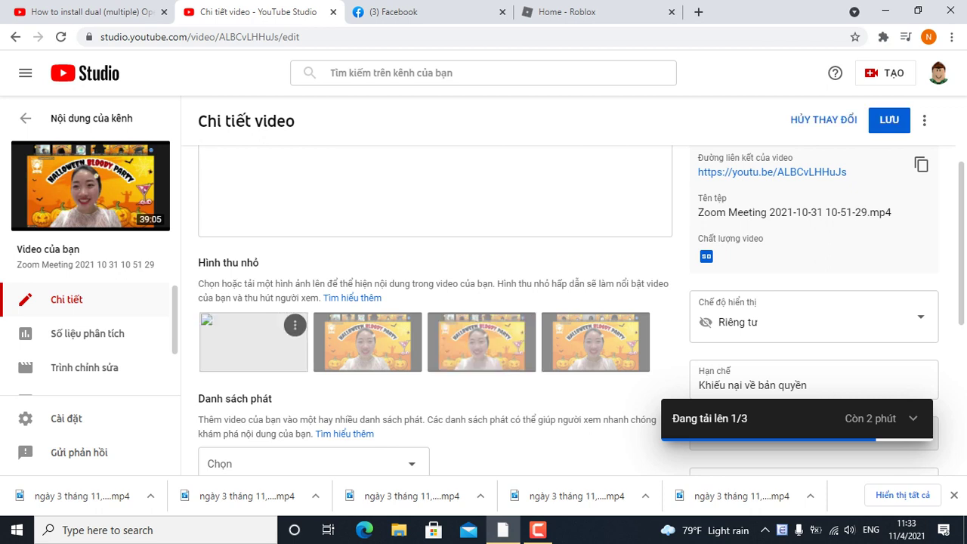
scroll(434, 318, "down", 1)
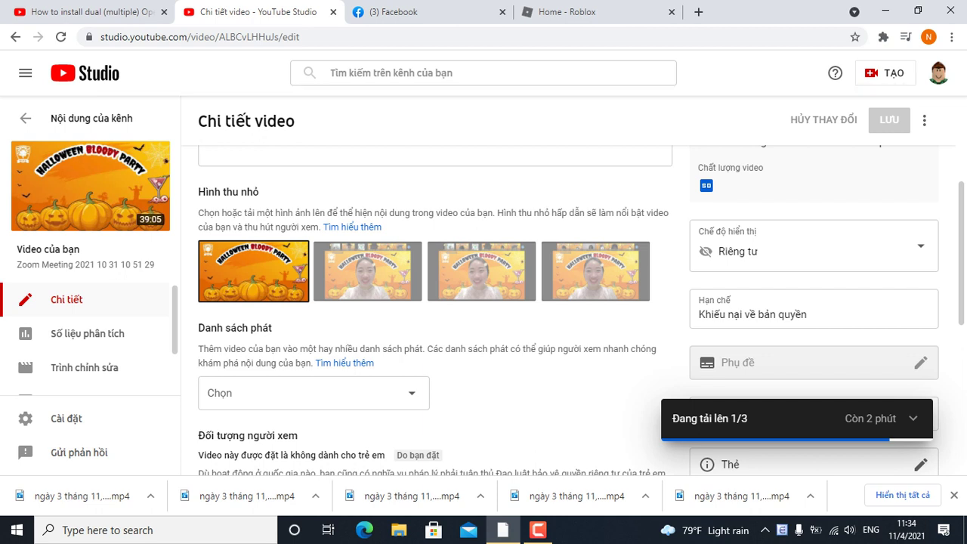
- Review the Halloween video's custom thumbnail in its details and check the options available for that thumbnail
mouse_move(91, 189)
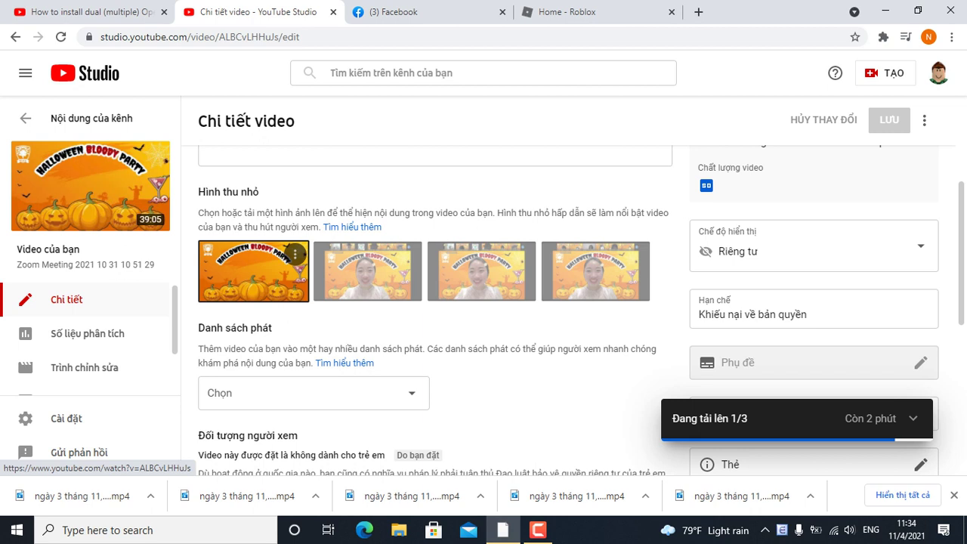
scroll(435, 302, "up", 3)
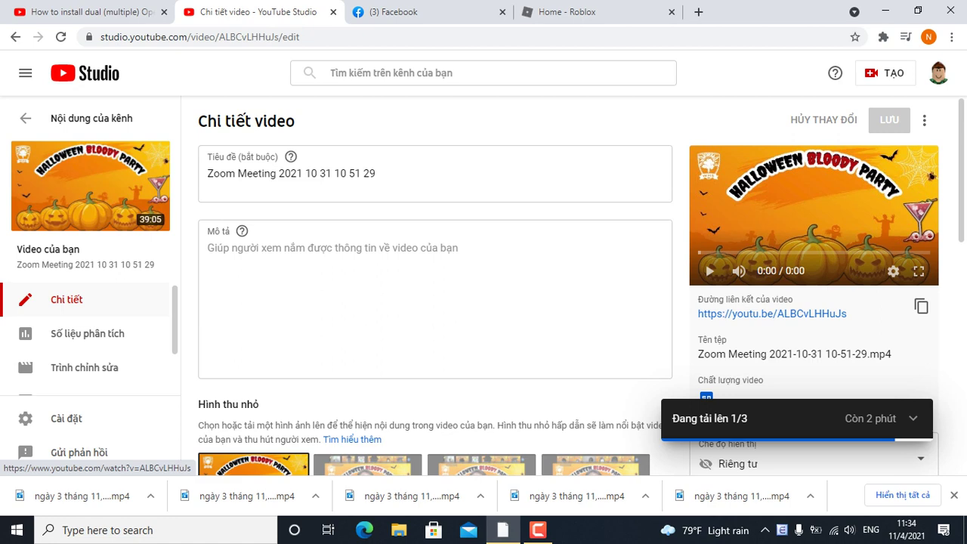
scroll(435, 302, "down", 2)
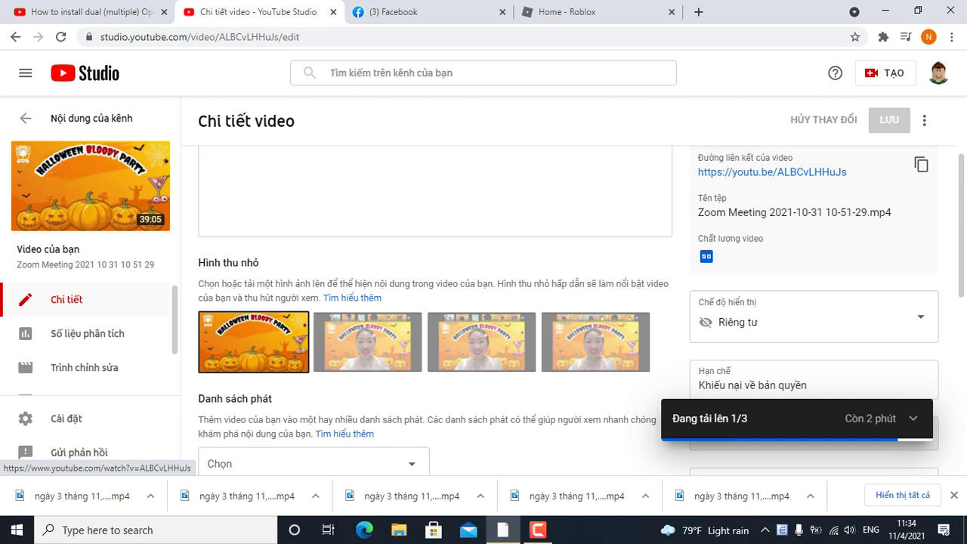
mouse_move(294, 325)
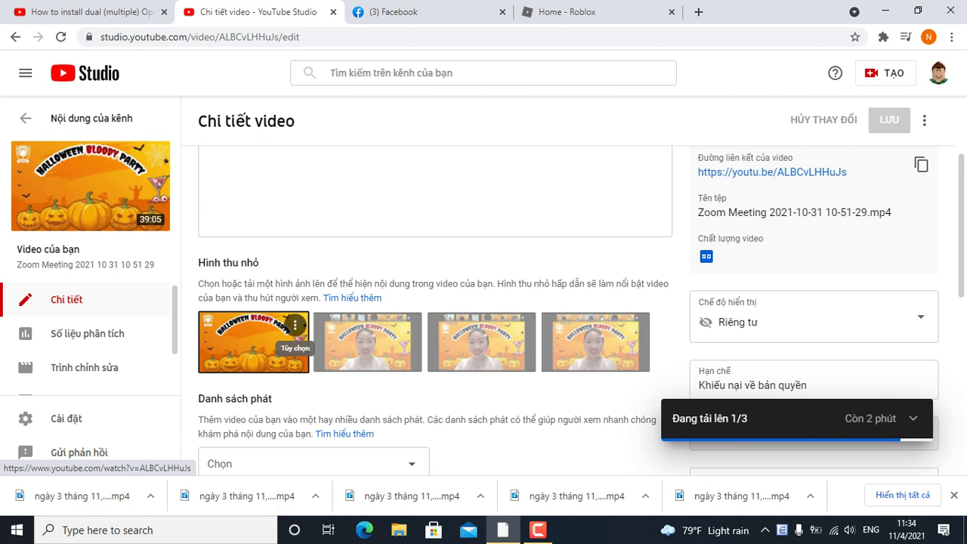
left_click(294, 325)
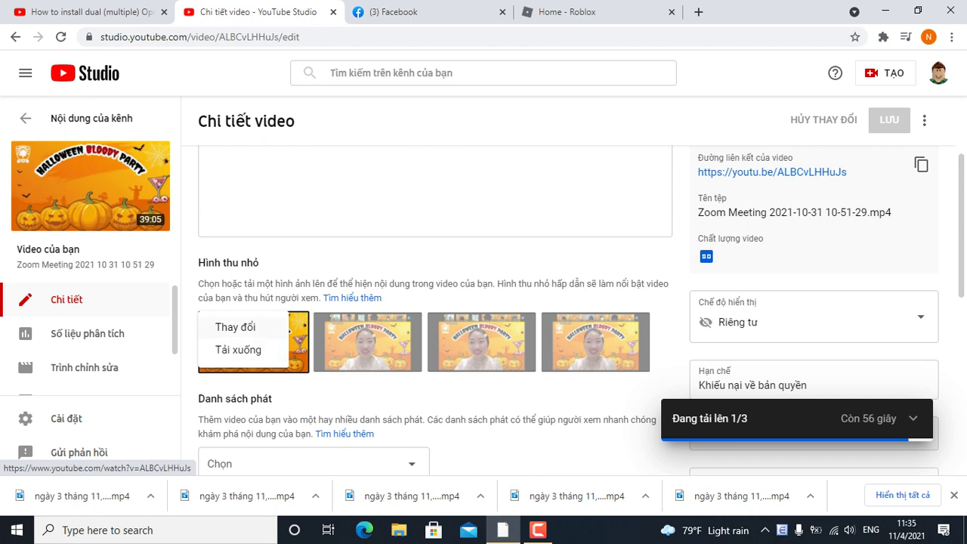
key("Escape")
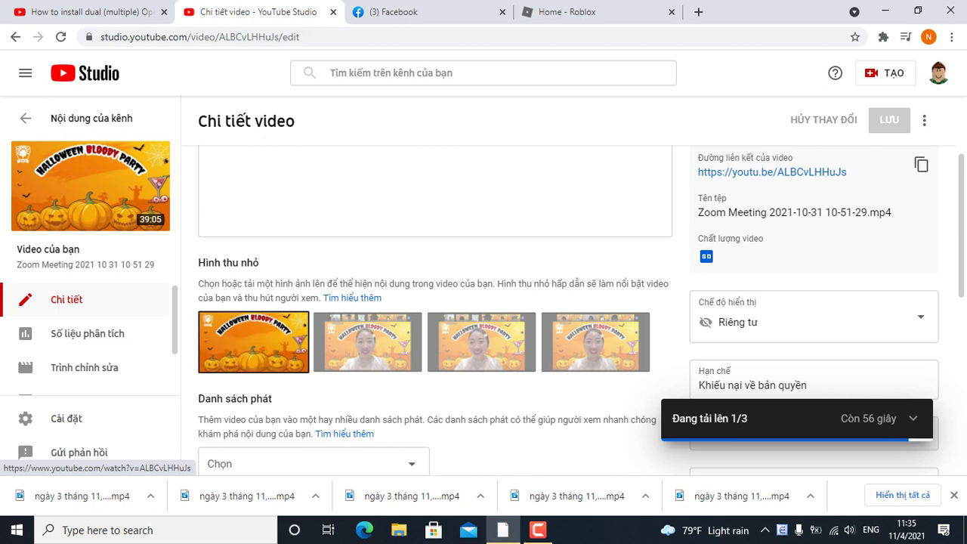
mouse_move(295, 323)
scroll(295, 324, "down", 1)
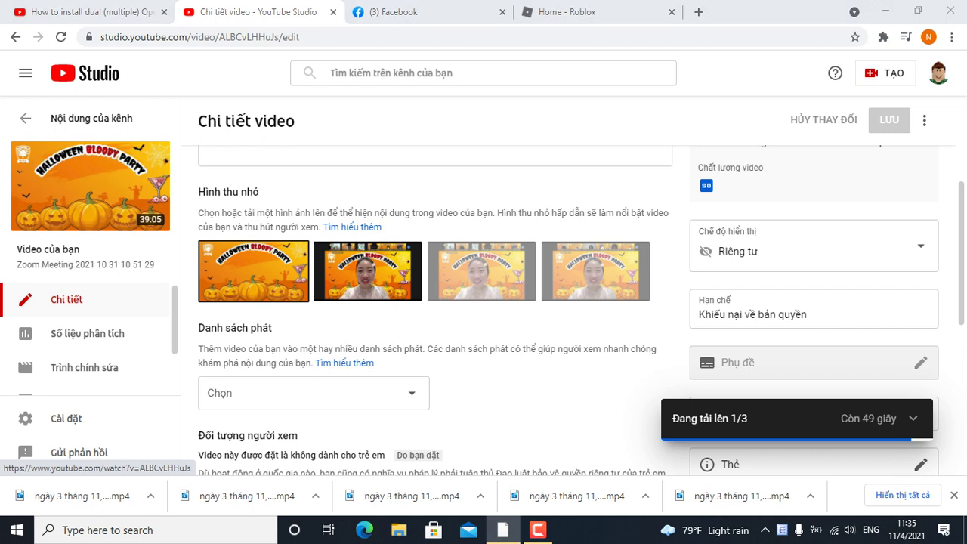
scroll(435, 318, "down", 1)
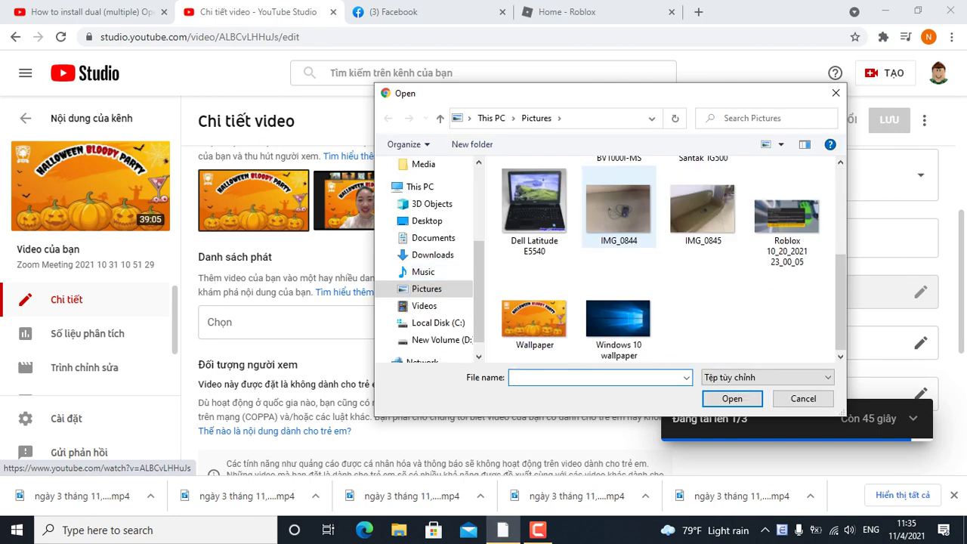
scroll(661, 257, "up", 1)
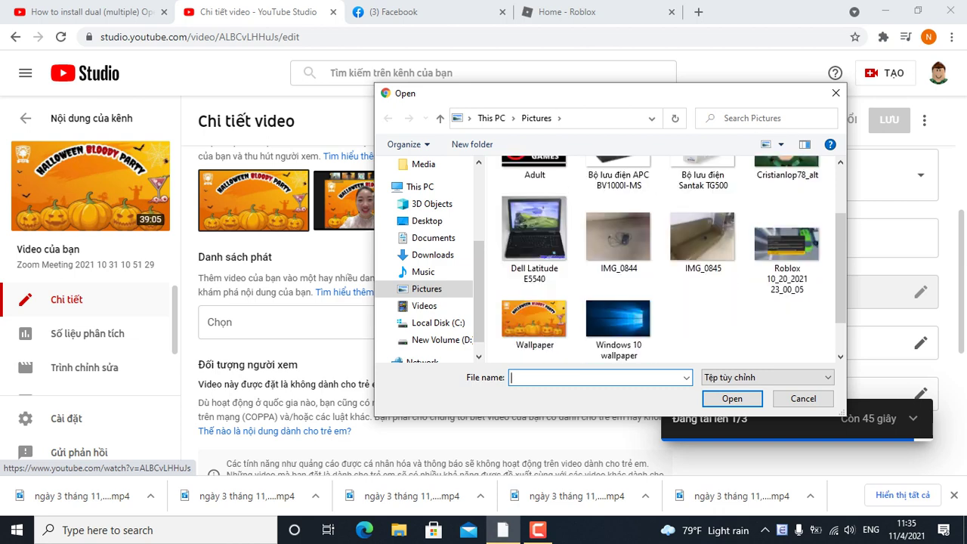
left_click(835, 93)
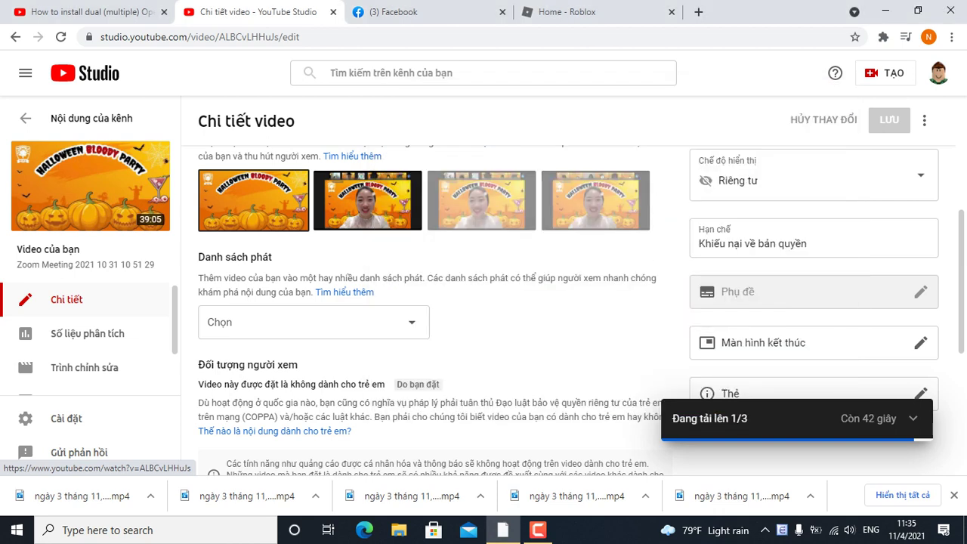